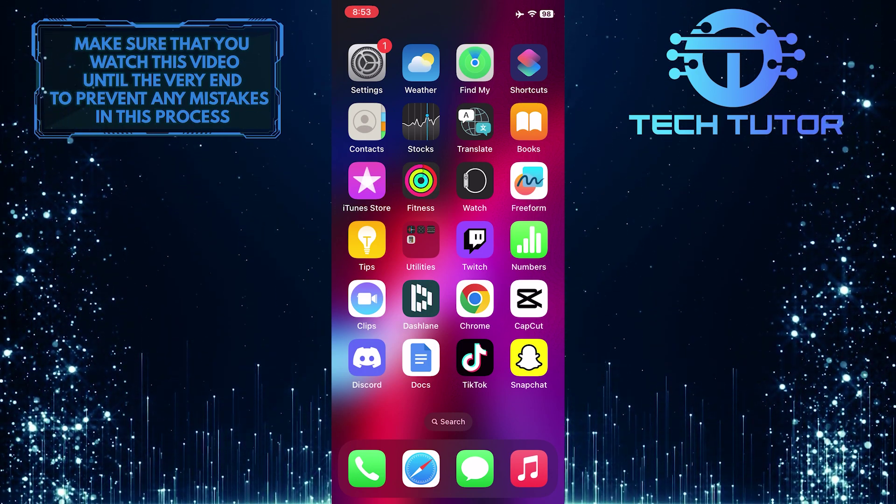
- Load discord.com/login in Safari to reach the Welcome back! page
click(421, 469)
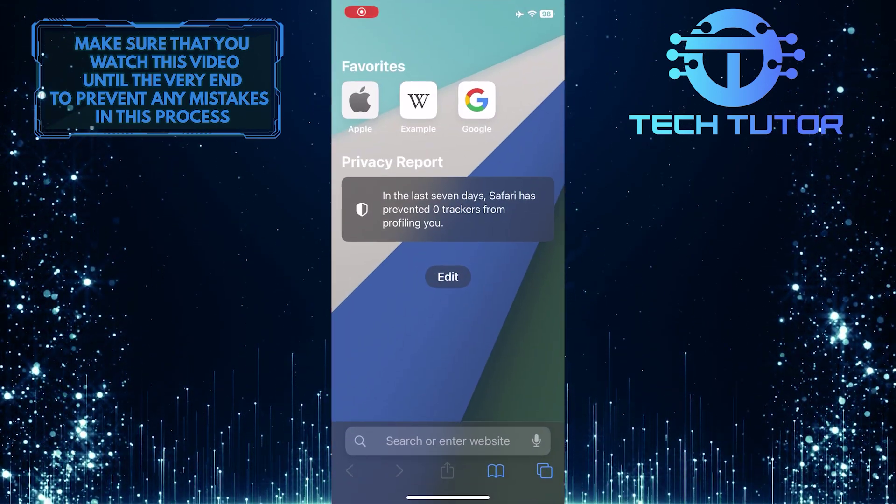
click(448, 442)
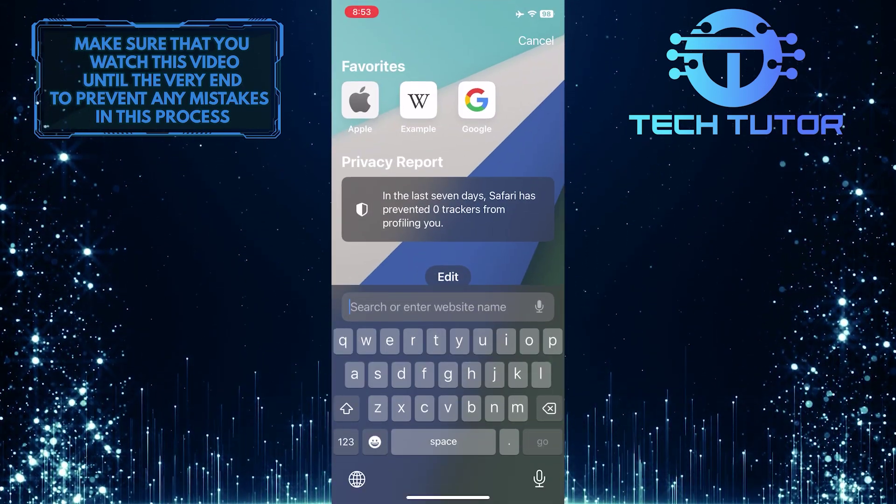
text(discord)
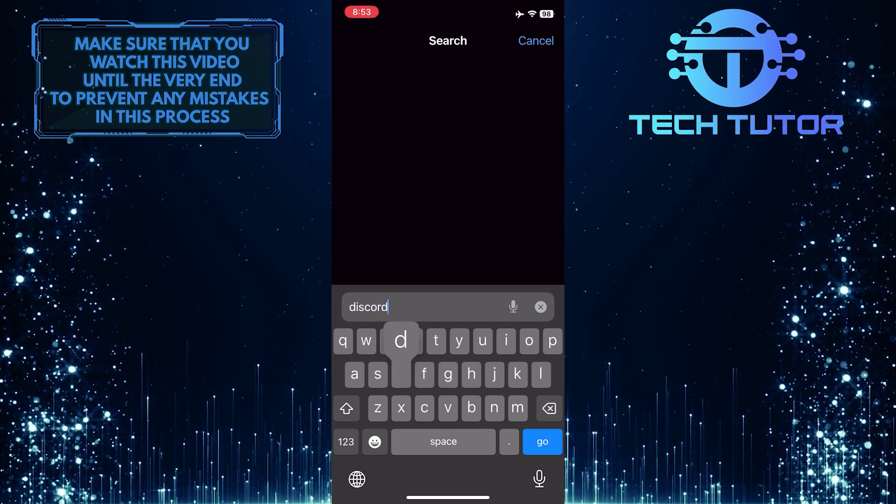
text(.com)
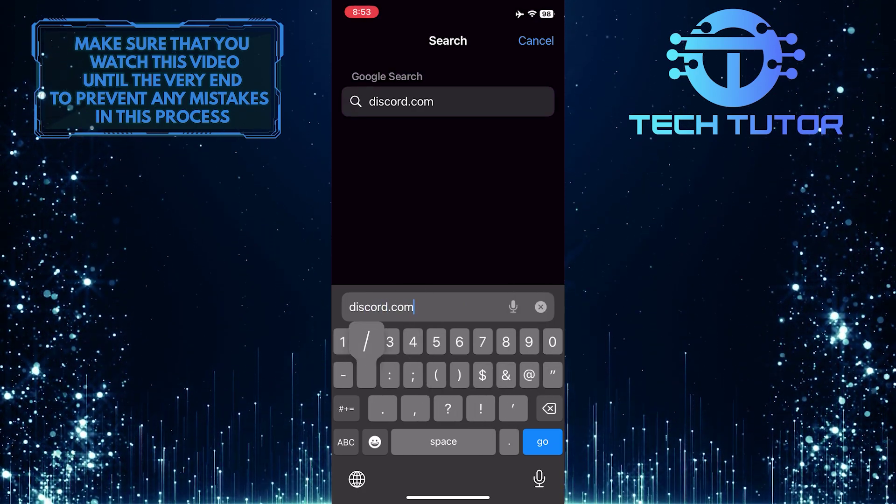
text(/login)
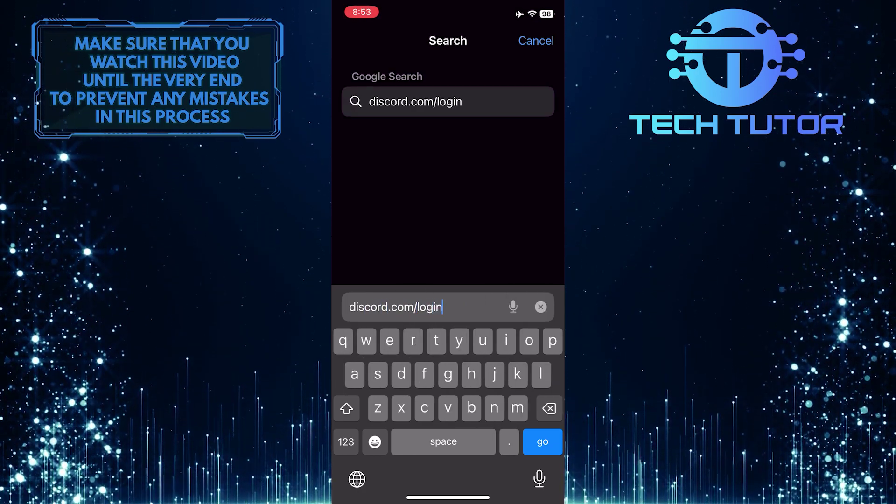
key(Return)
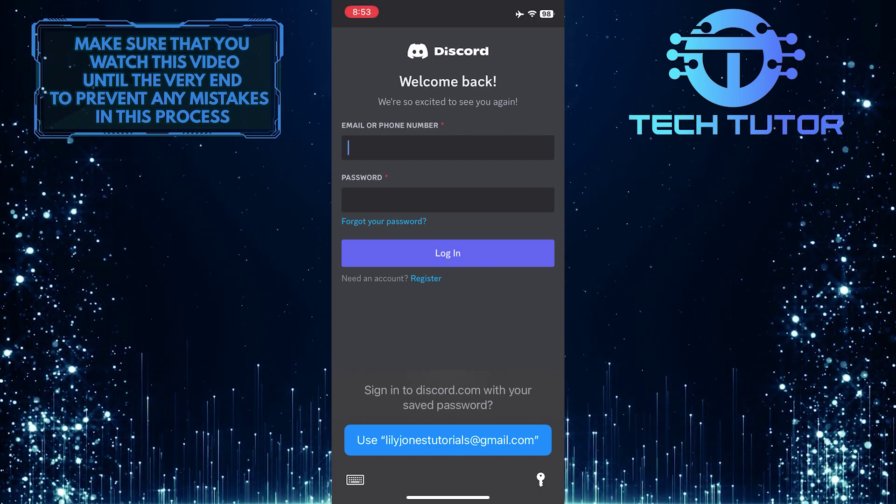
- Sign in to Discord with the saved-password autofill suggestion
click(449, 440)
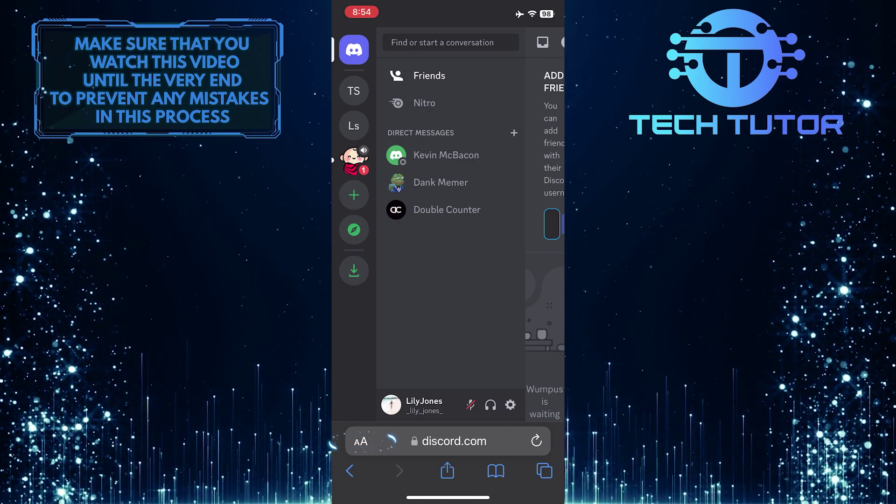
- Reload Discord via Request Mobile Website from Safari's aA menu
click(361, 442)
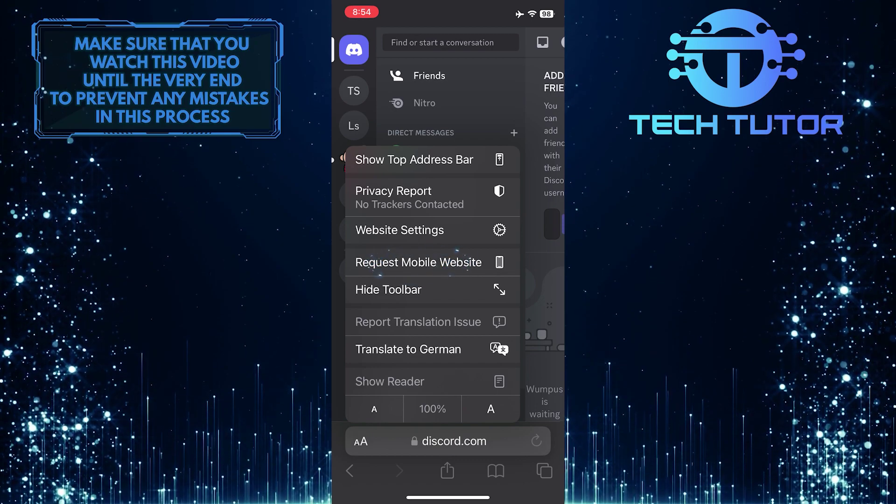
click(419, 262)
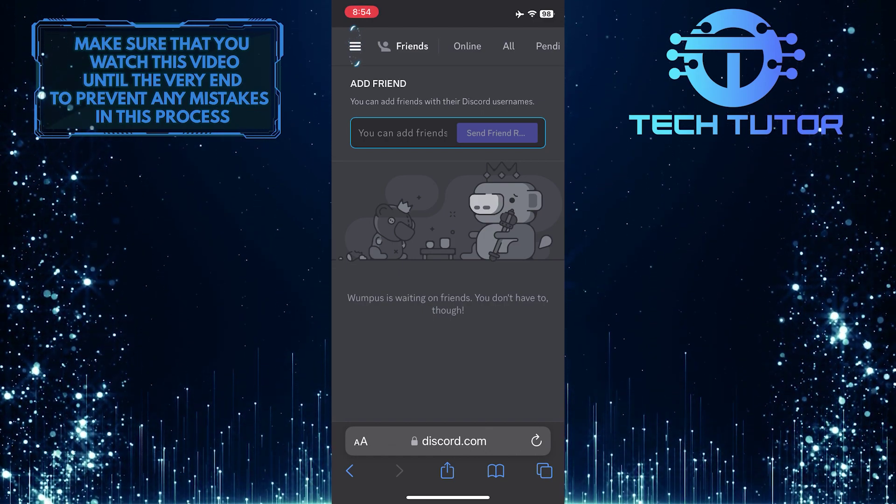
- Open User Settings from the gear beside the username in the drawer
click(355, 46)
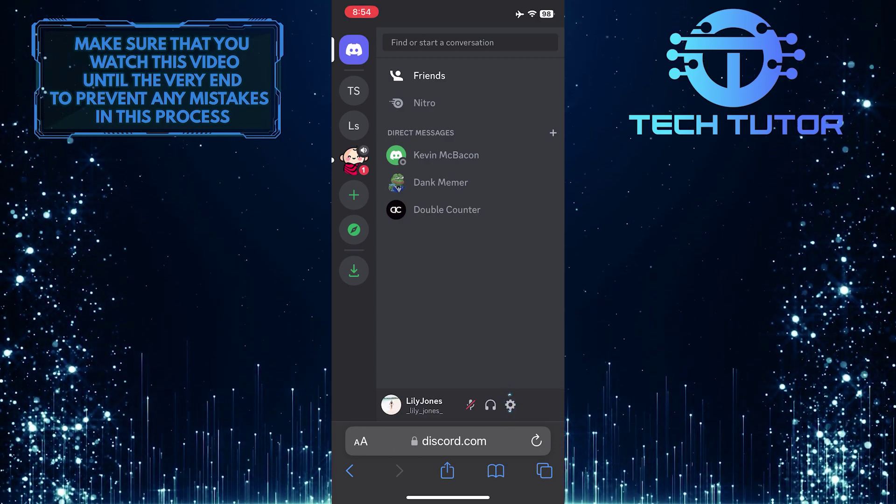
click(510, 404)
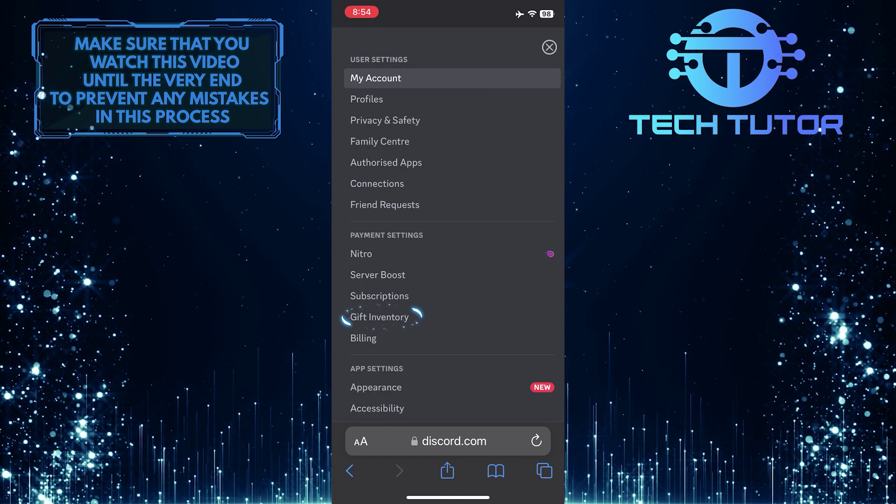
- Open Gift Inventory under Payment Settings and focus the Redeem Codes field
click(379, 317)
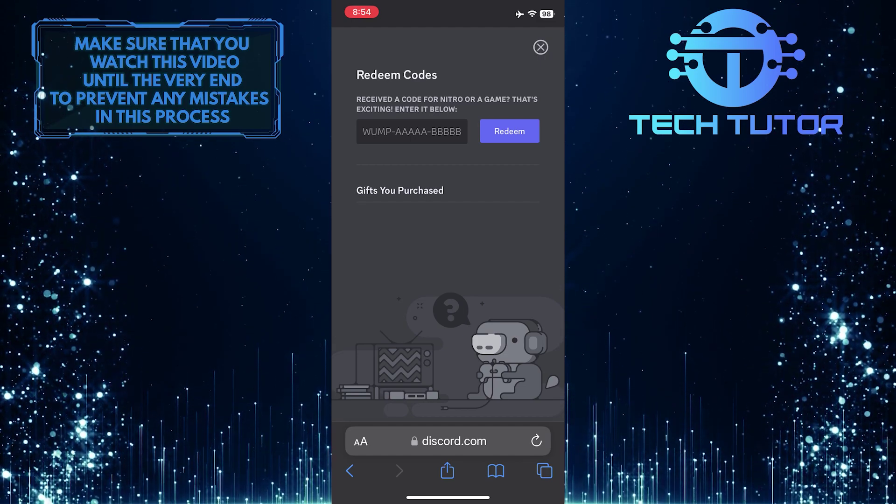
click(412, 131)
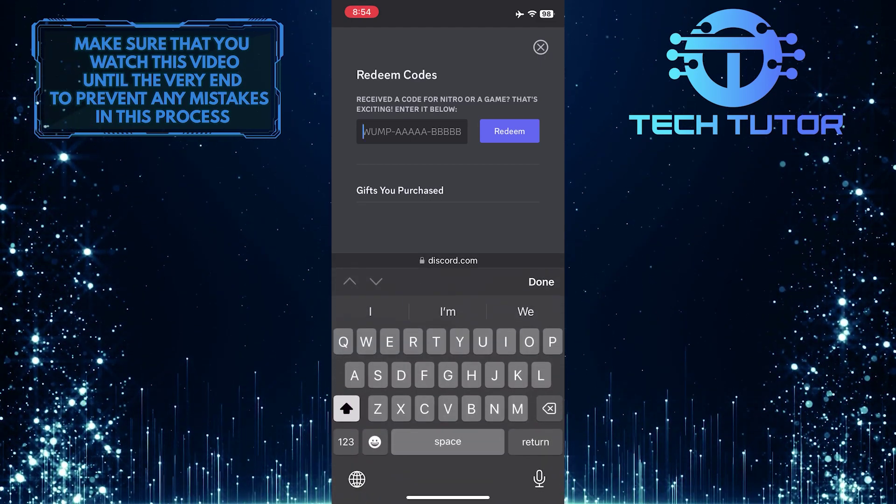